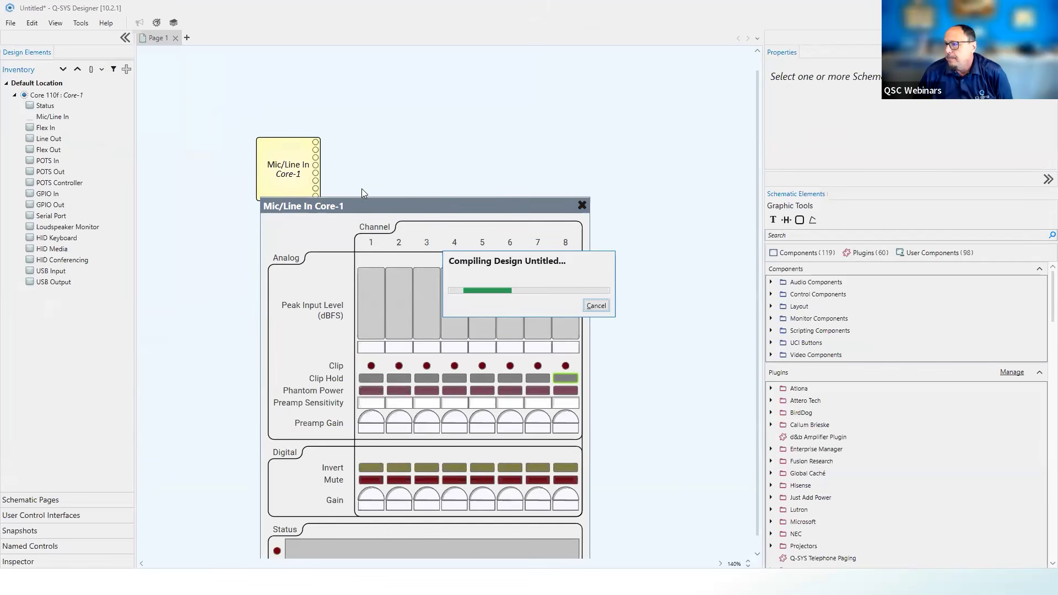
Try the channel 1 preamp gain at 60 dB, return it to 0 dB, and close the Mic/Line In controls
left_click_drag(499, 213, 549, 107)
left_click_drag(490, 326, 563, 307)
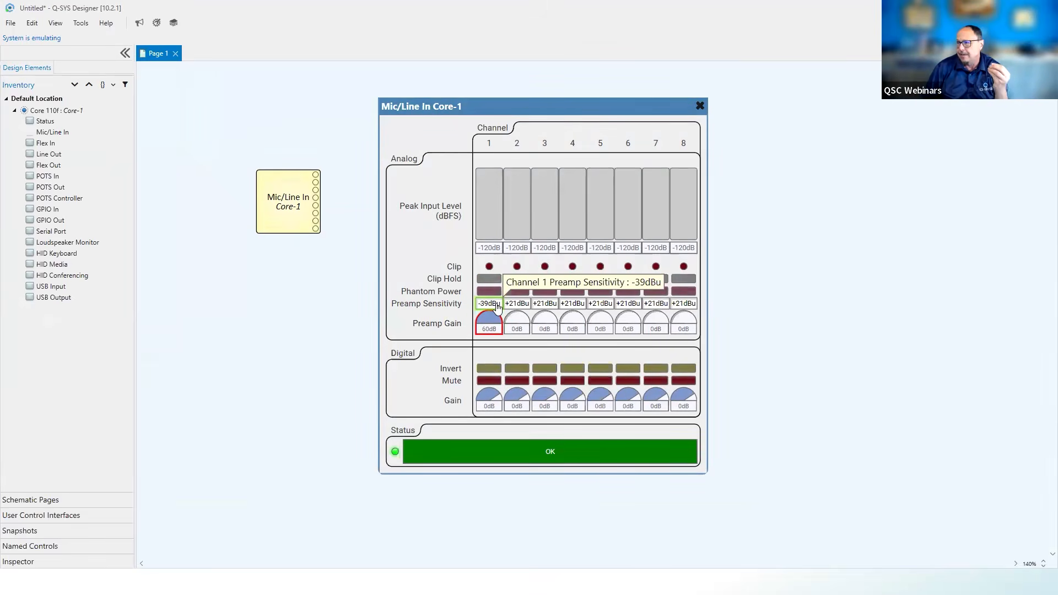
left_click_drag(497, 314, 492, 435)
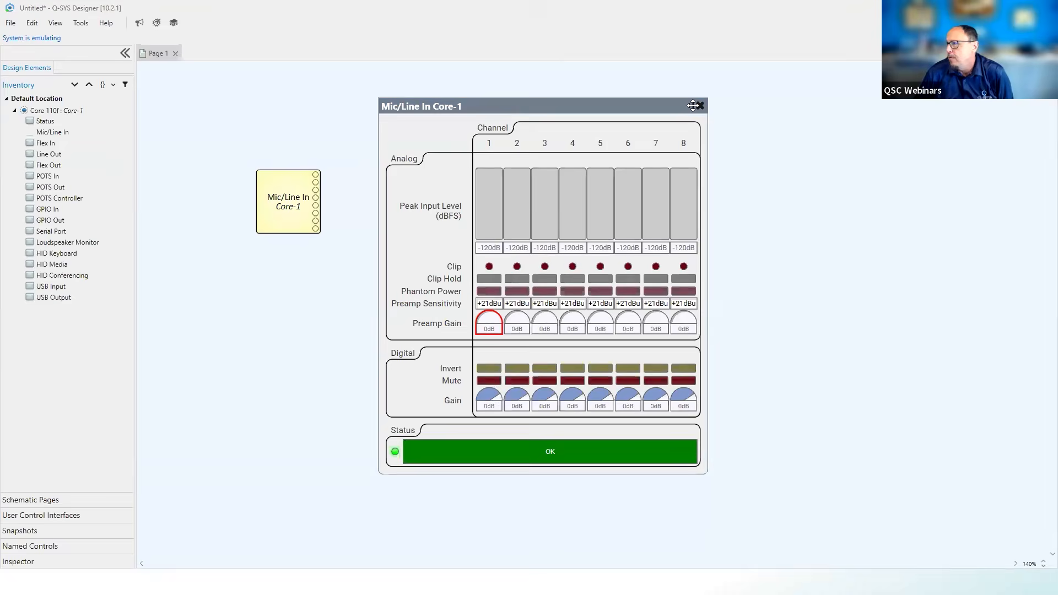
left_click(700, 105)
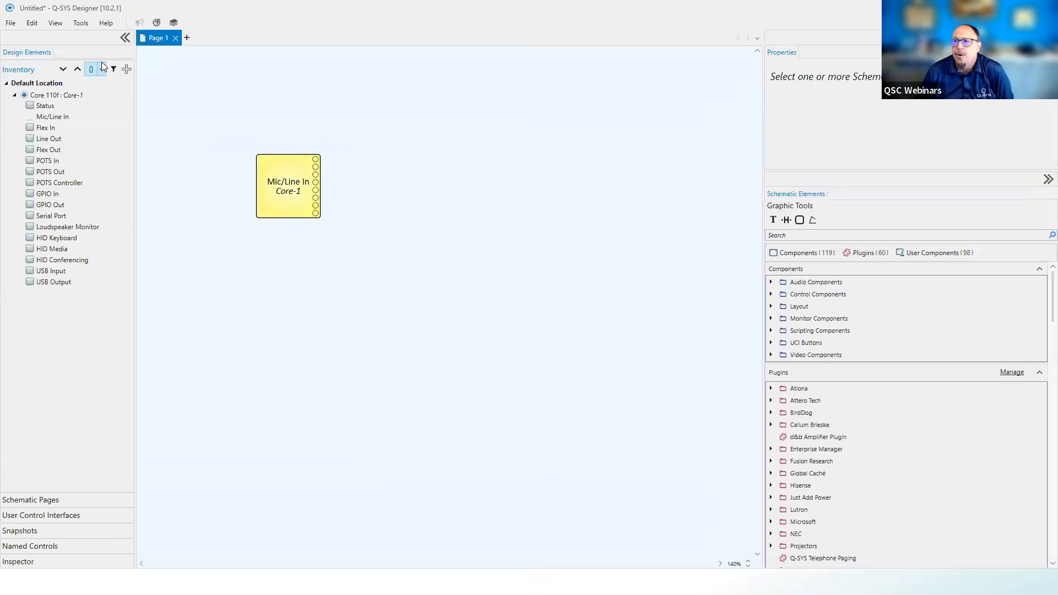
Add a CX-Q 2K4 network amplifier and an AD-C6T ceiling-mount loudspeaker to the design inventory
left_click(126, 69)
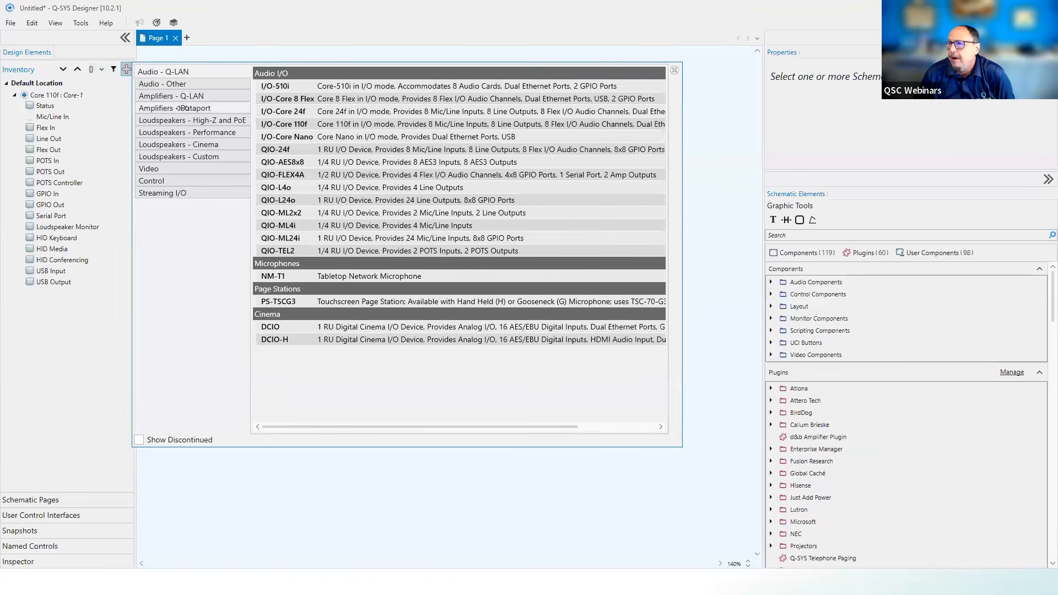
left_click(175, 97)
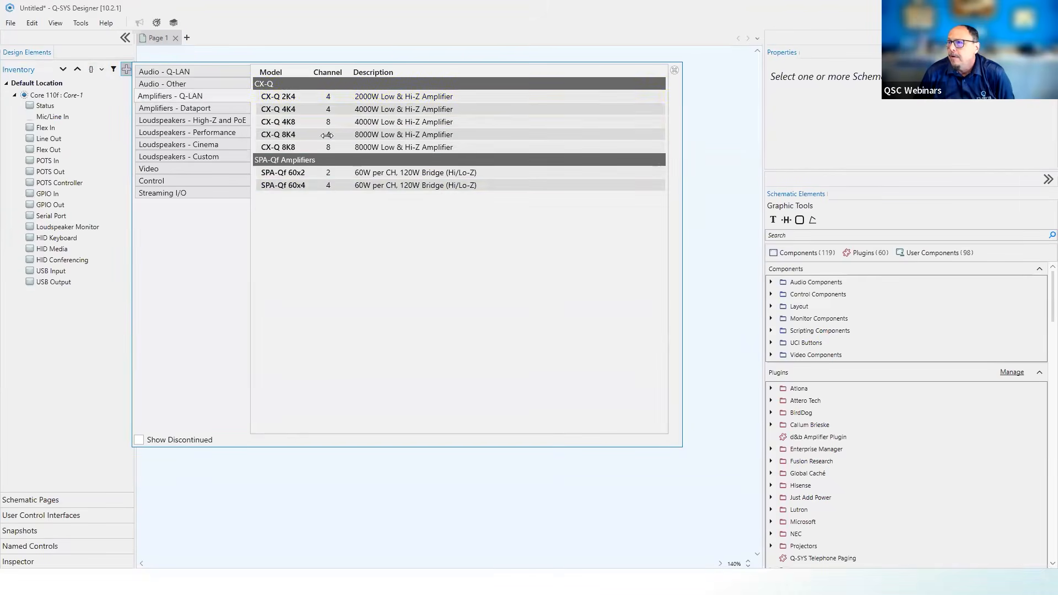
double_click(279, 97)
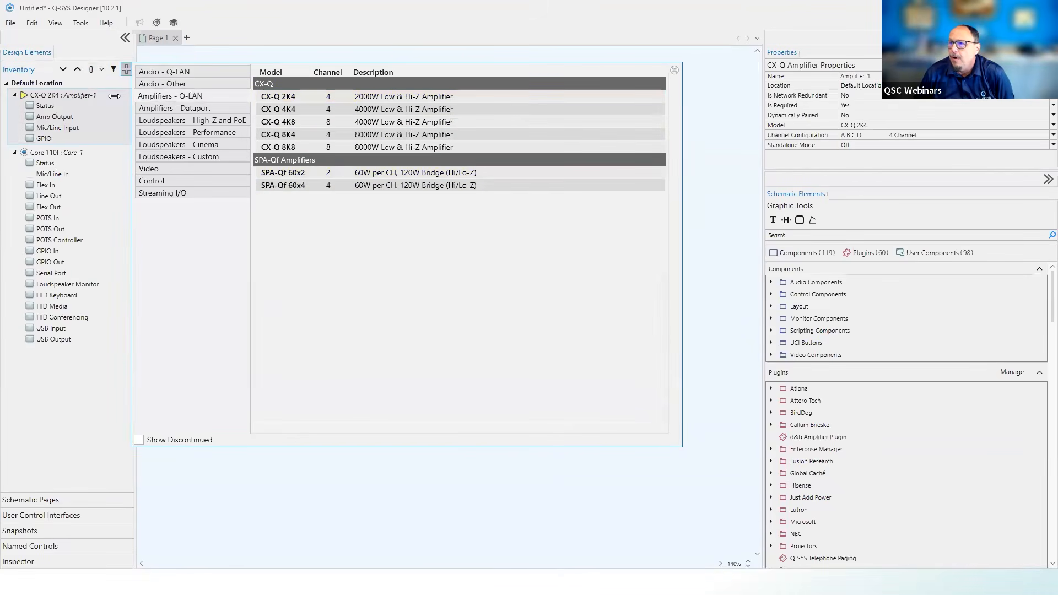
left_click(165, 122)
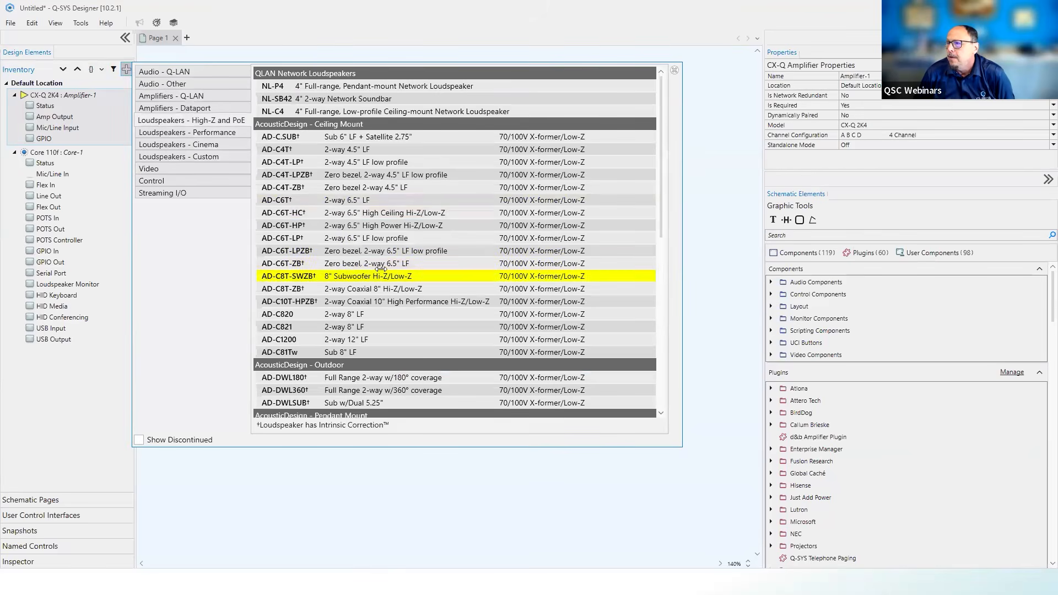
left_click(353, 200)
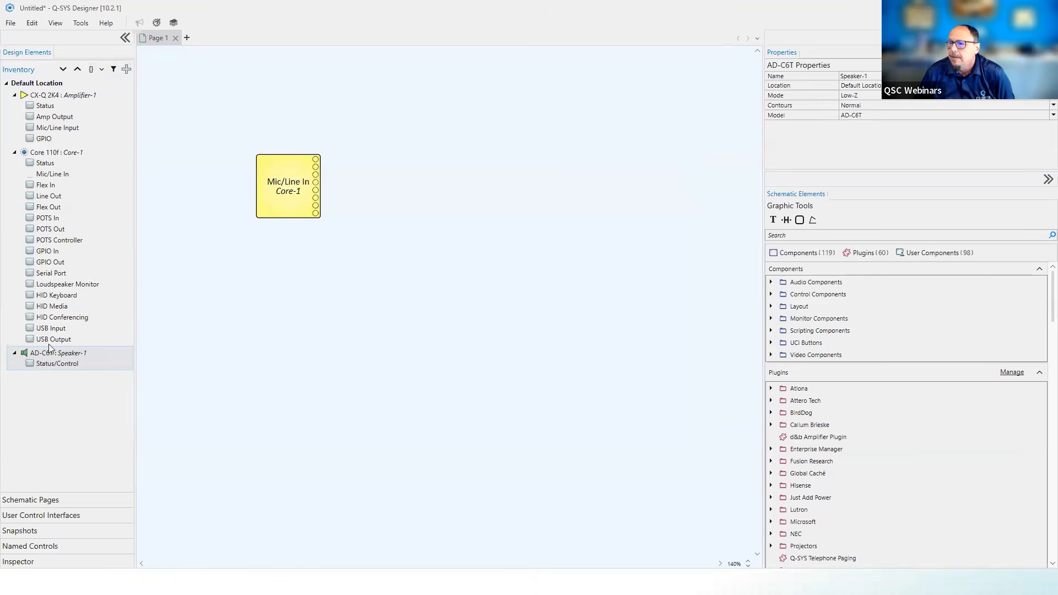
Place the AD-C6T speaker wired to the CX-Q 2K4 Amp Output's first channel on the schematic, and open the speaker's controls
left_click_drag(33, 363, 586, 156)
left_click_drag(54, 116, 565, 157)
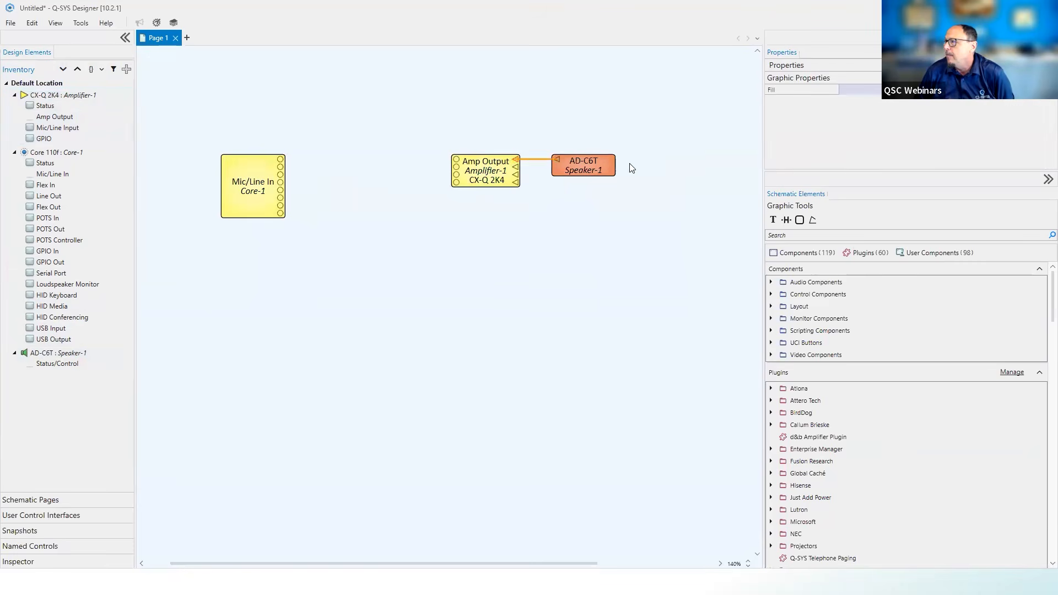
left_click(592, 165)
double_click(593, 166)
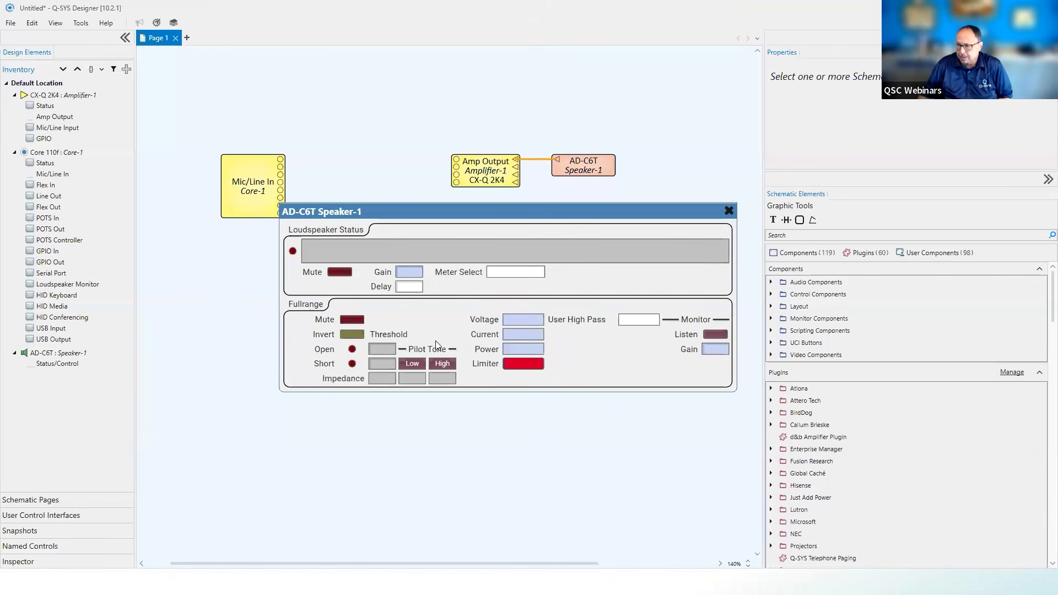
Load the running design LTC_10.2.0_031426 from the LTC-ControlEngine Core and connect to it
left_click(8, 23)
left_click(59, 147)
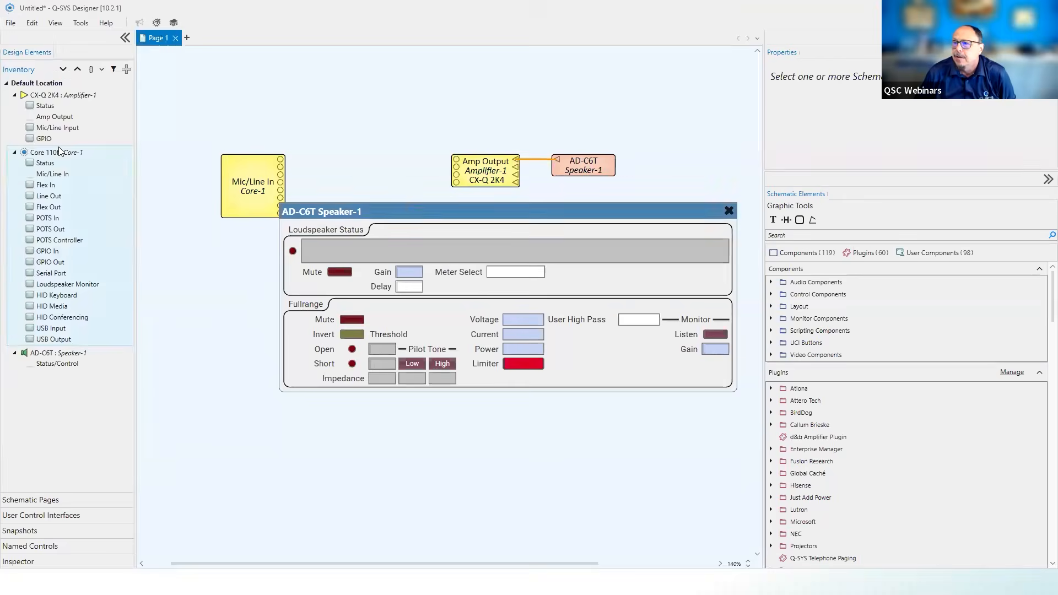
left_click(354, 219)
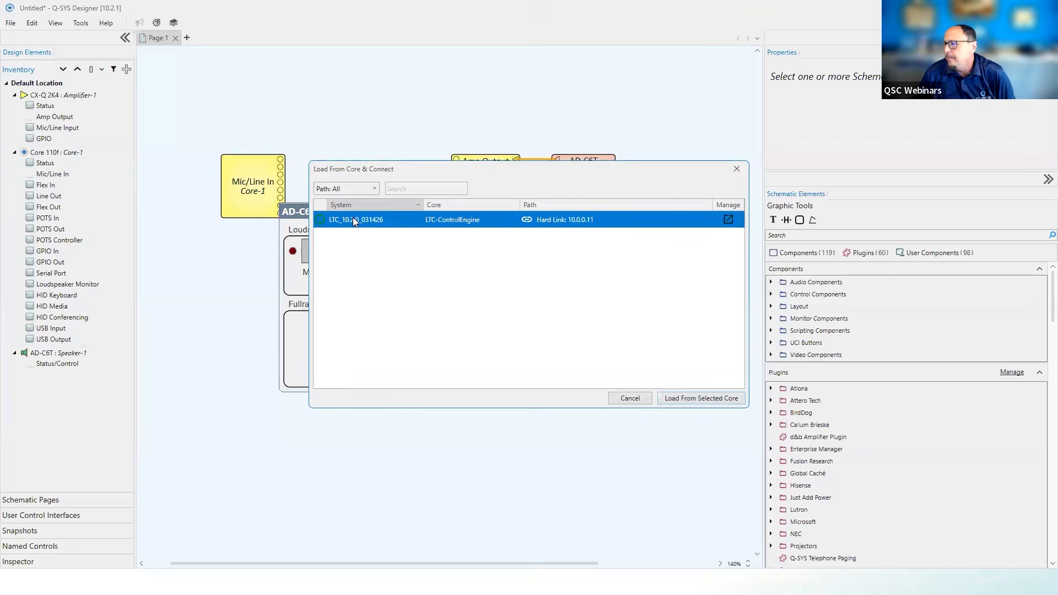
left_click(697, 398)
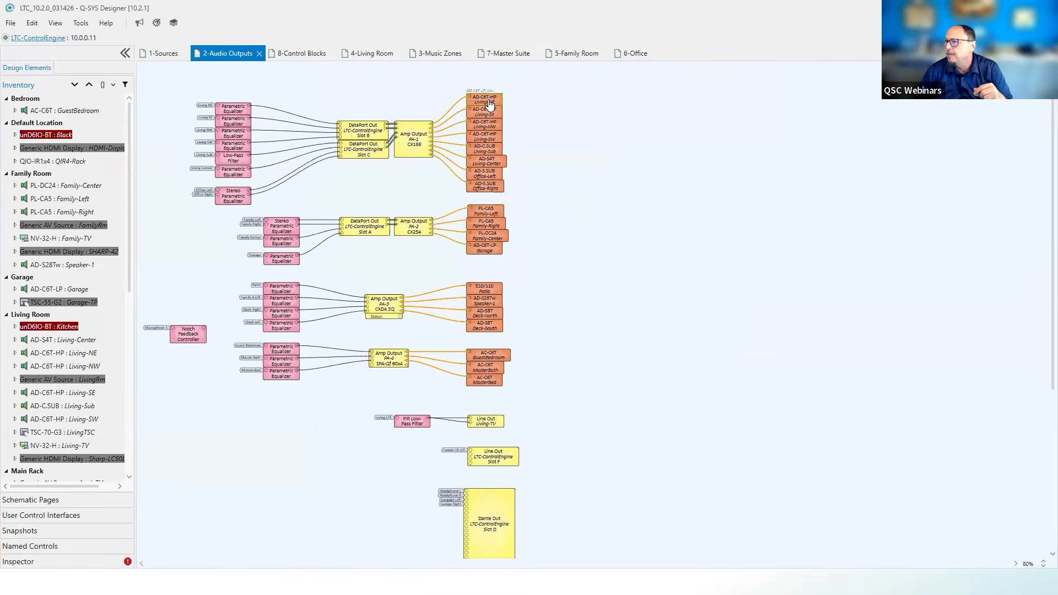
Open the controls of the AD-C6T-HP Living-NE loudspeaker and enable its fullrange low and high pilot tones
double_click(490, 103)
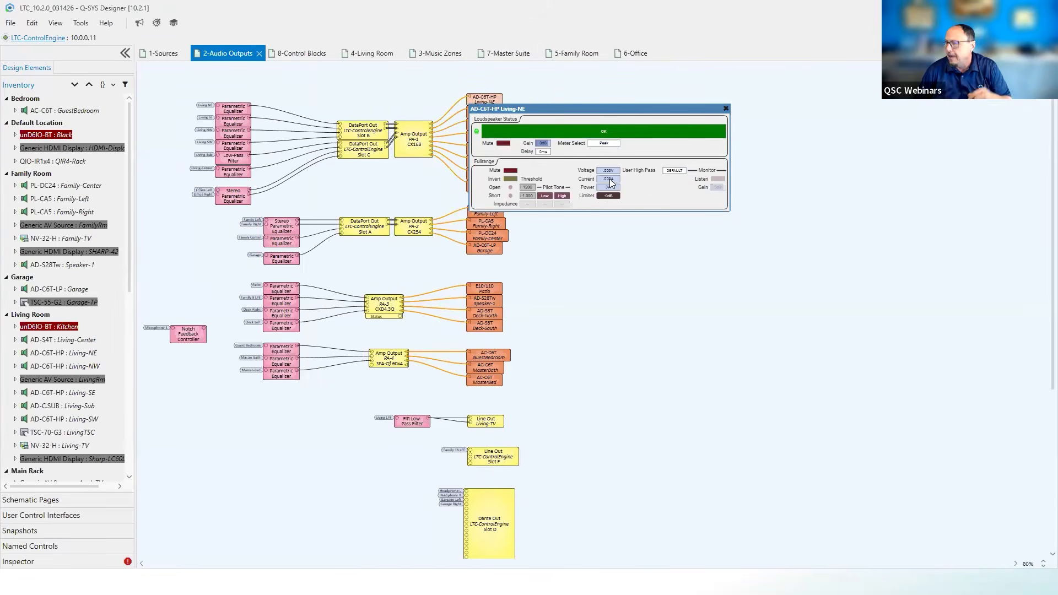
scroll(589, 384, "up", 6)
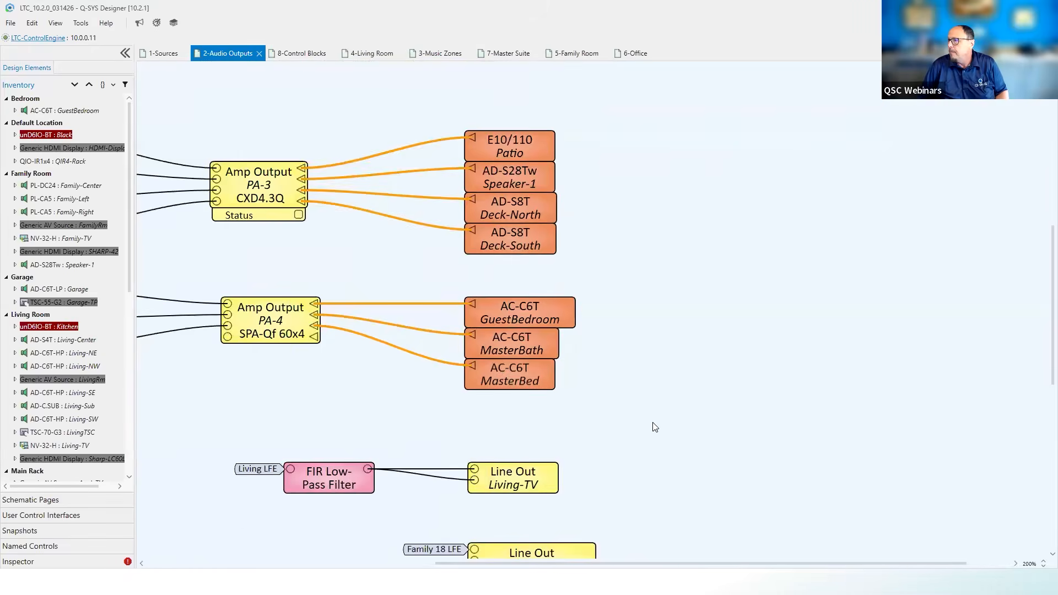
scroll(600, 401, "up", 5)
left_click_drag(767, 178, 446, 138)
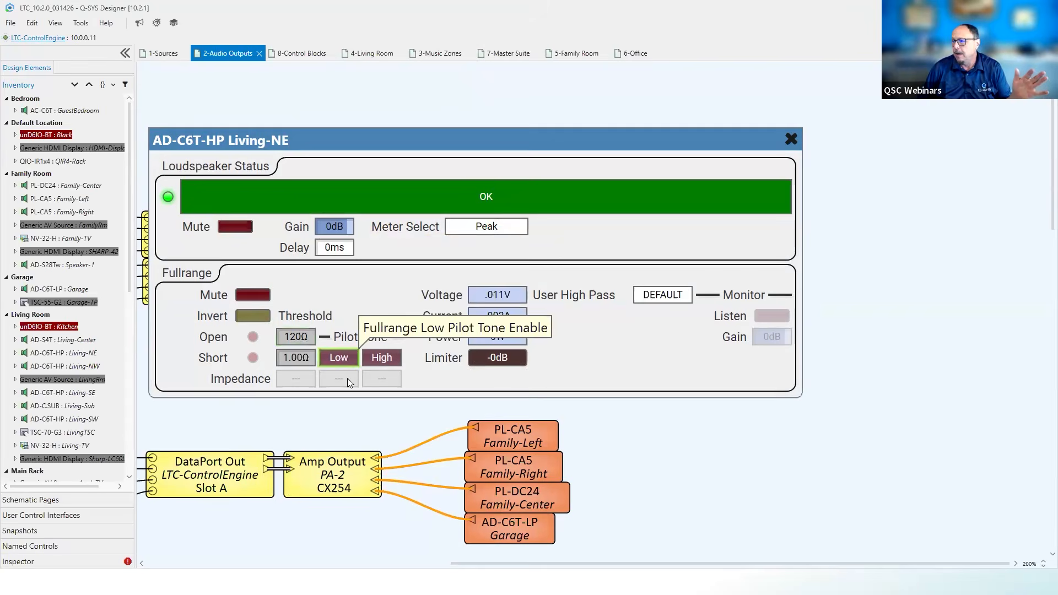
left_click(339, 358)
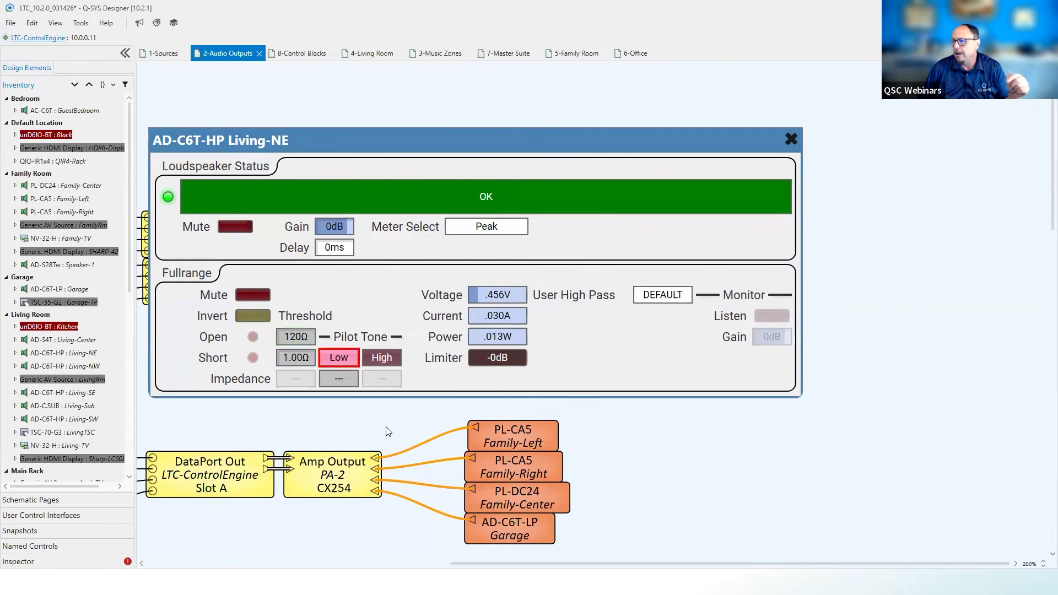
left_click(387, 359)
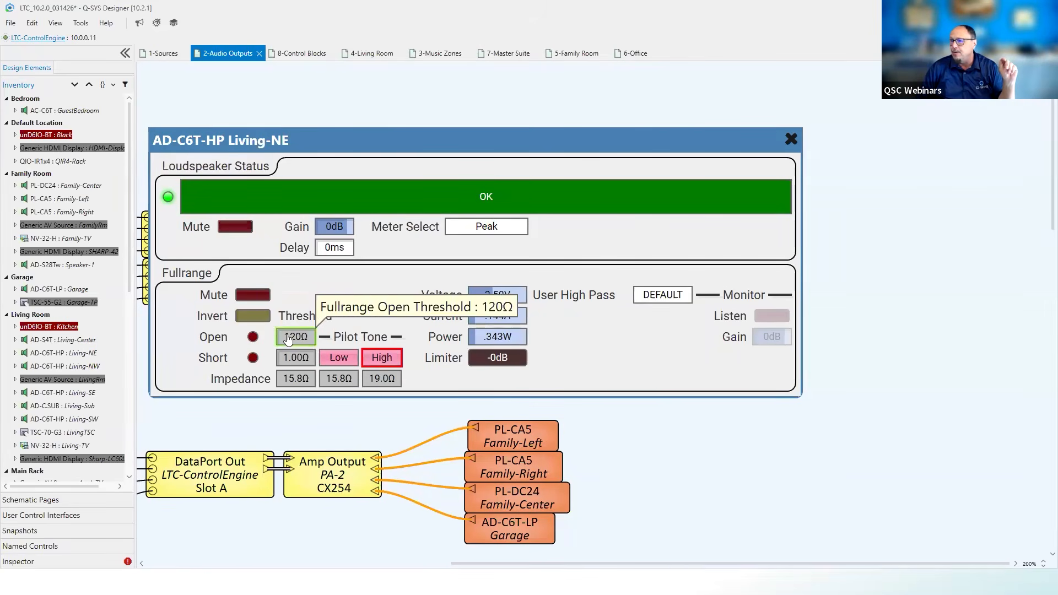
Set the Living-NE loudspeaker's fullrange short-circuit threshold to 8.55 Ω
left_click(293, 358)
type("7.04")
key("Return")
scroll(298, 365, "up", 7)
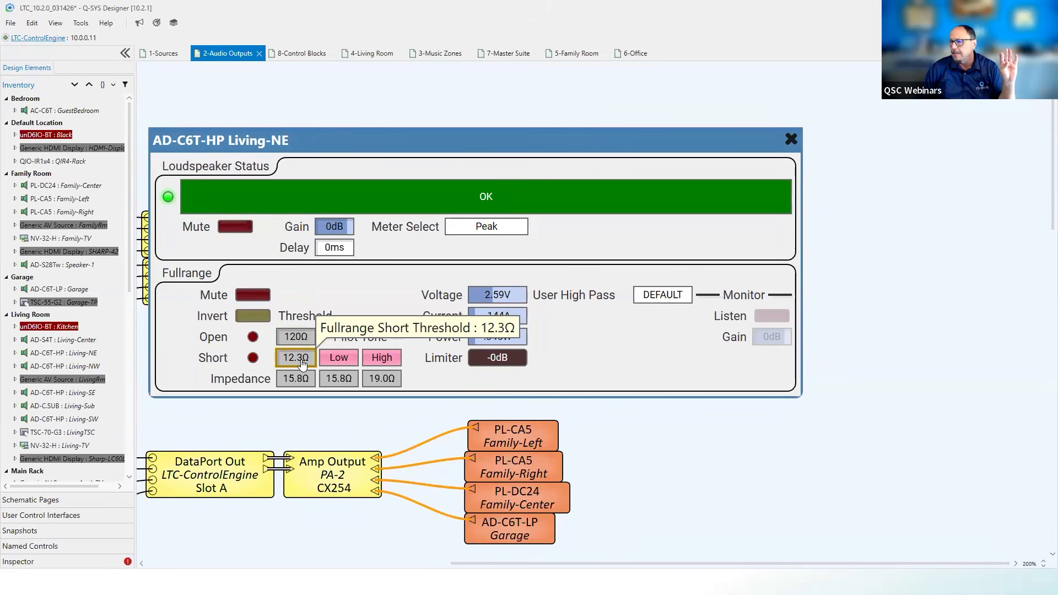
scroll(298, 365, "down", 5)
Set the Living-NE loudspeaker's fullrange open-circuit threshold to 23.4 Ω and turn off the low and high pilot tones
left_click(298, 340)
scroll(298, 341, "up", 1)
scroll(292, 342, "down", 8)
left_click_drag(269, 346, 235, 348)
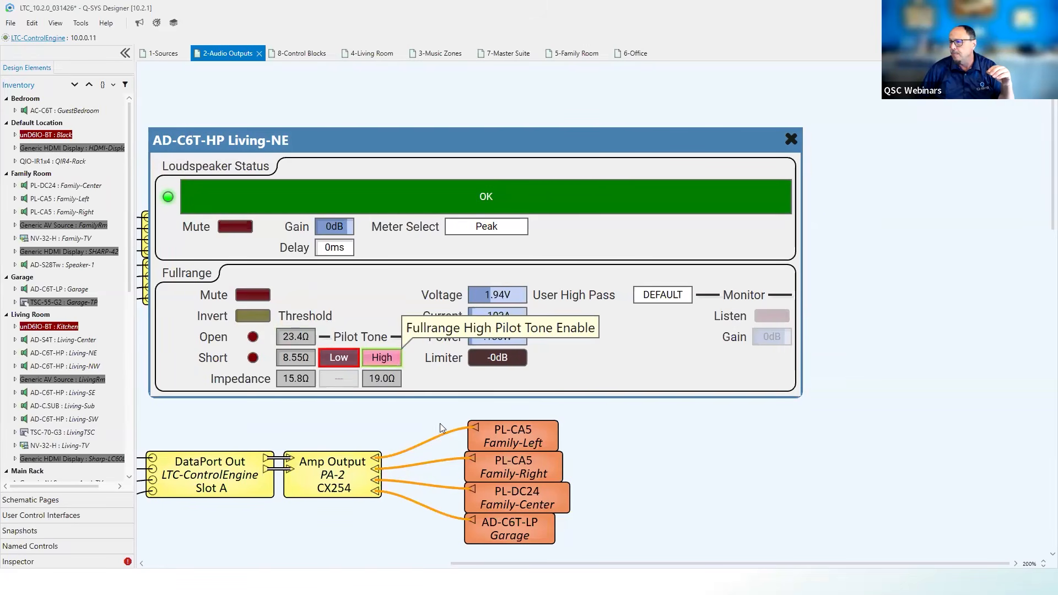
left_click(376, 358)
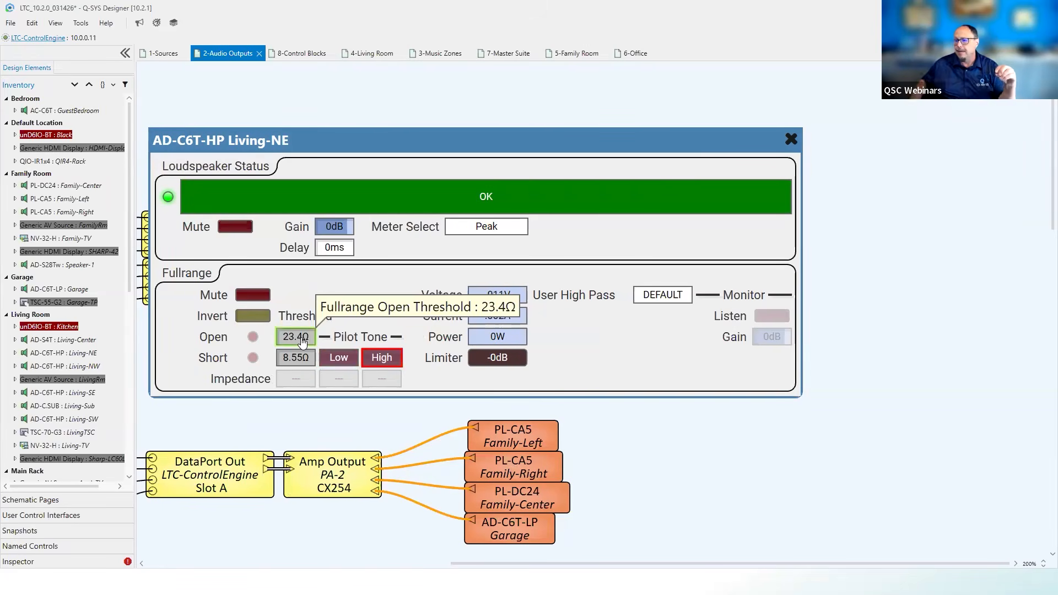